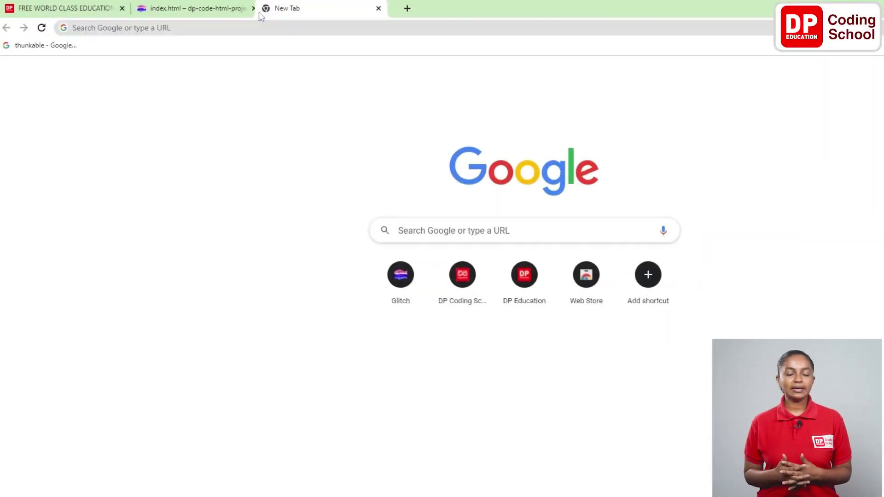
Move the new tab to second position, load glitch.com there, and open another tab
drag(259, 10, 198, 10)
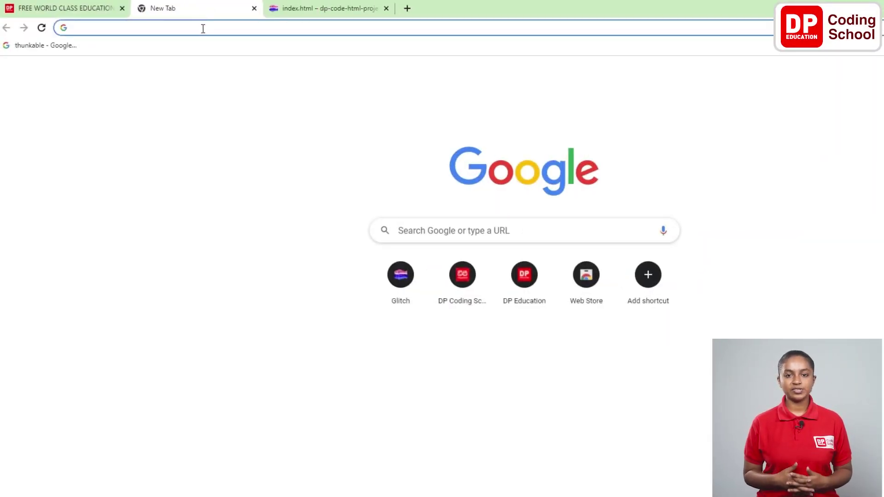
click(203, 27)
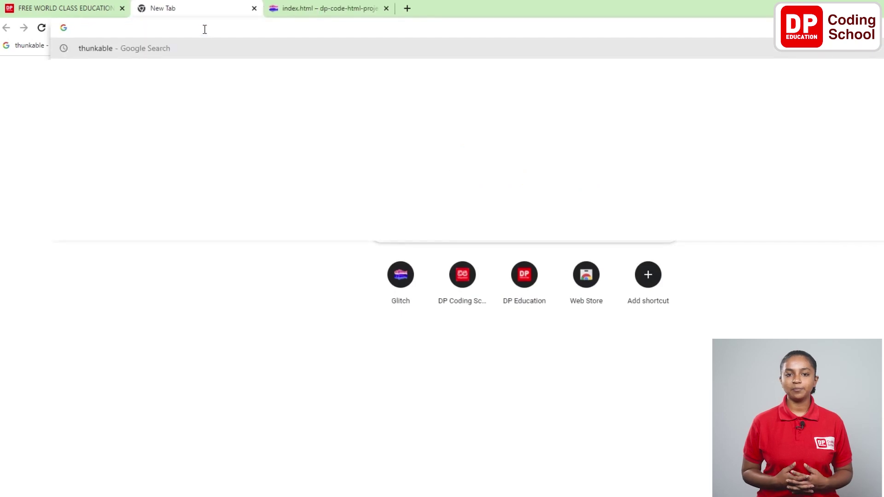
text(glit)
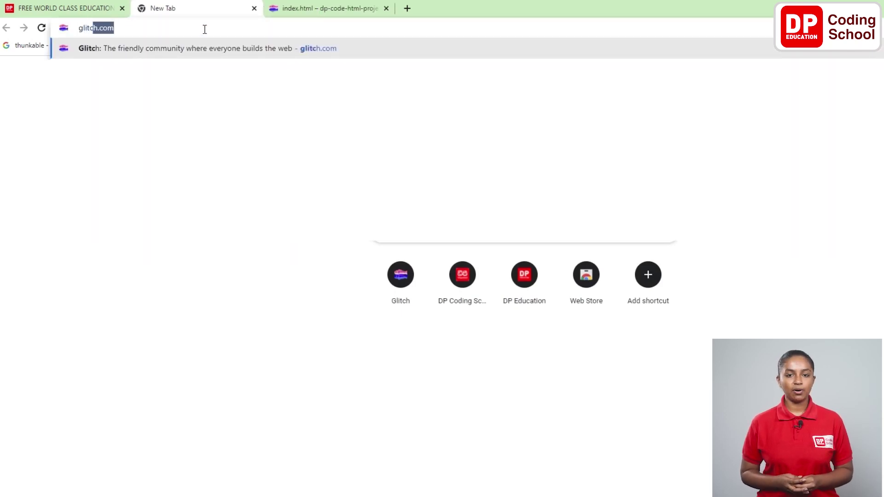
text(ch.co)
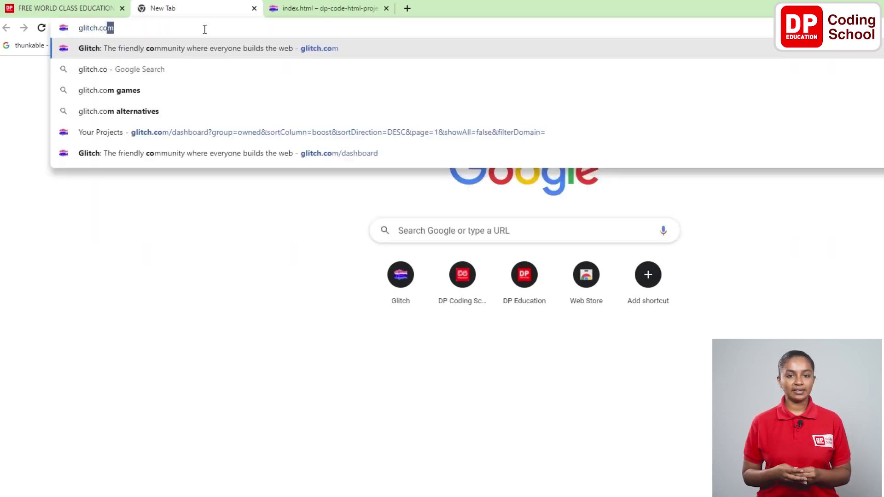
key(Return)
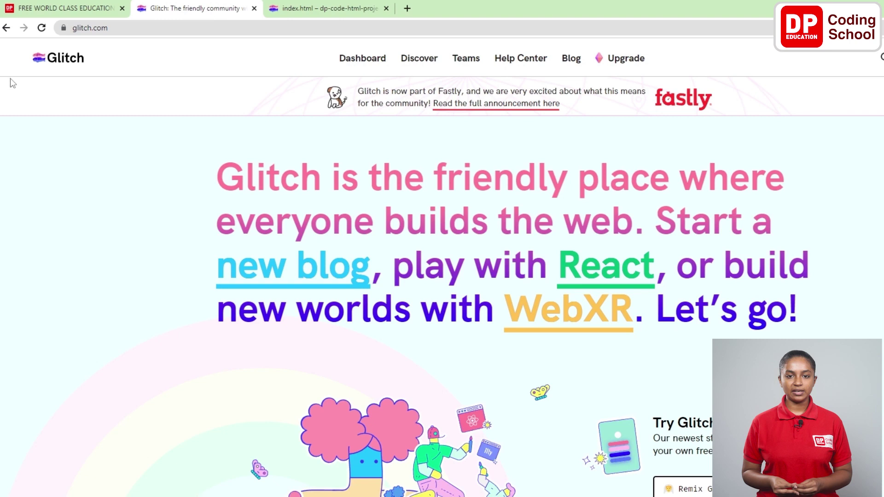
key(ctrl+t)
text(d)
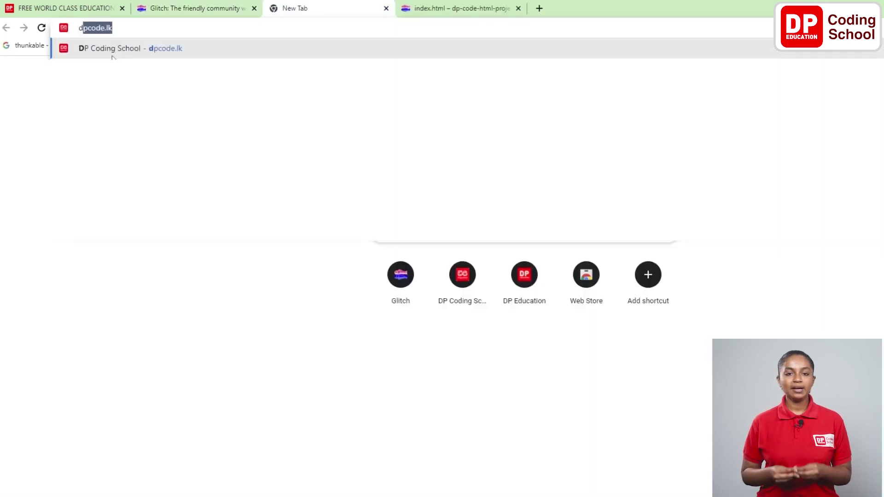
text(pc)
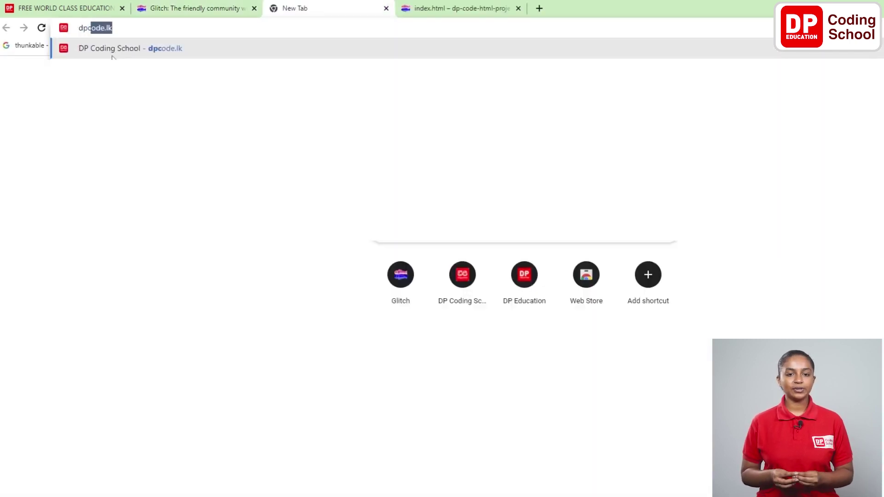
text(ode)
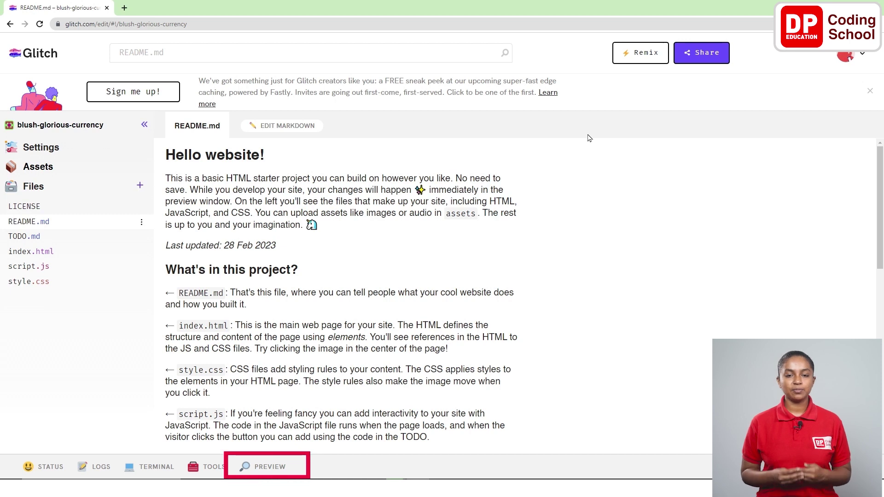
Open the preview pane from the PREVIEW menu beside the editor
click(268, 469)
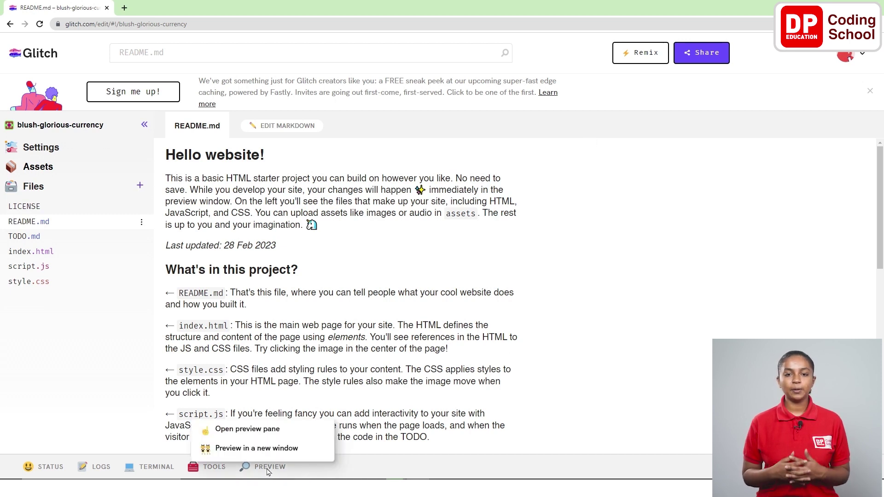
click(247, 429)
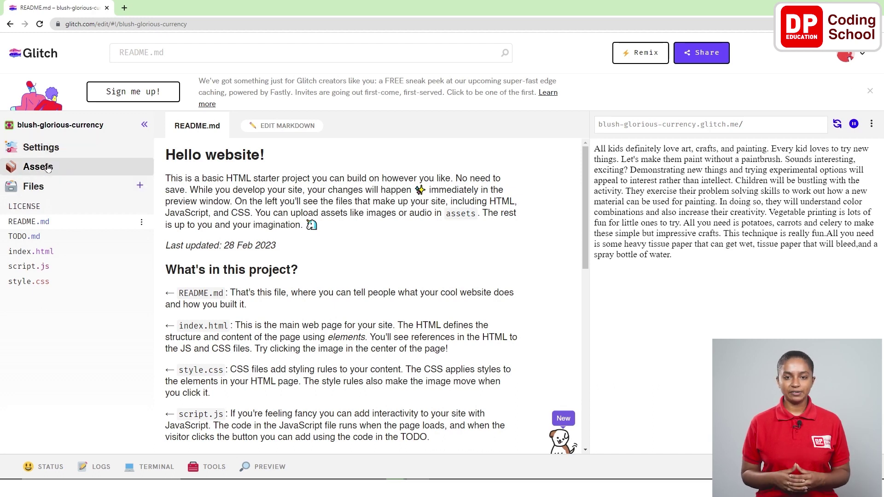
Change the project name to '20th lesson DP Code' in Edit project details and save
click(60, 125)
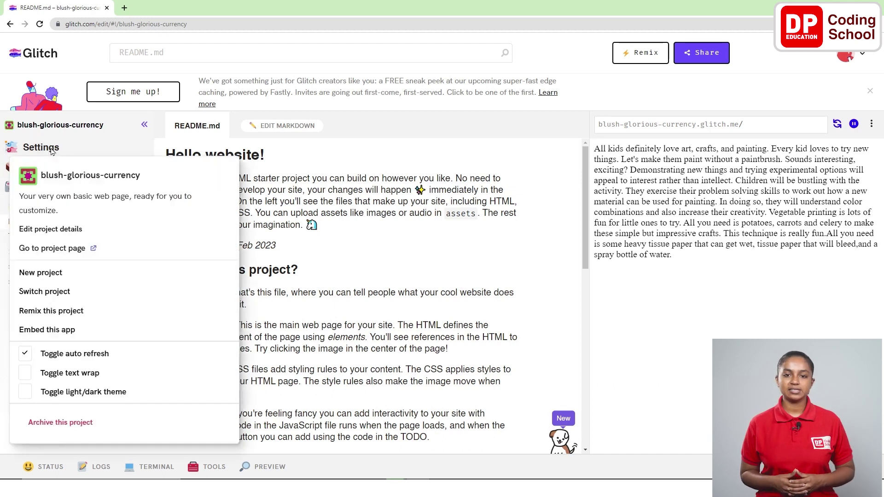
click(67, 233)
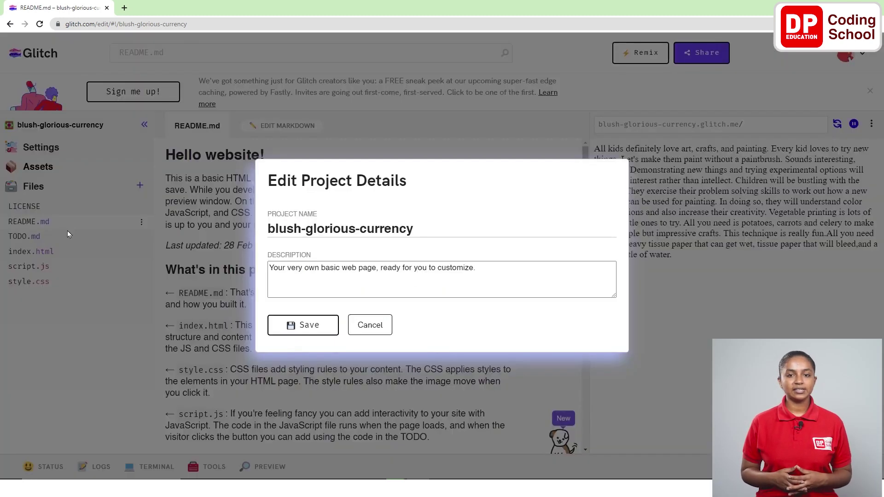
drag(433, 235, 258, 238)
text(2)
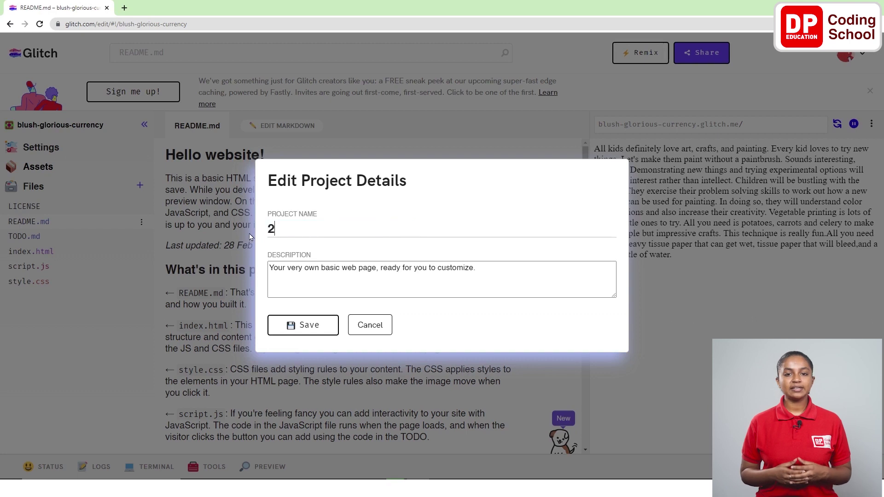
text(0th l)
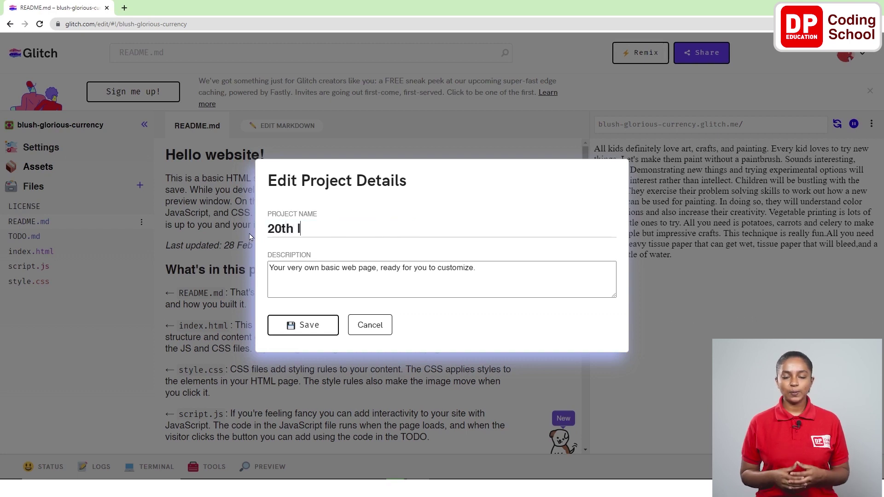
text(esson )
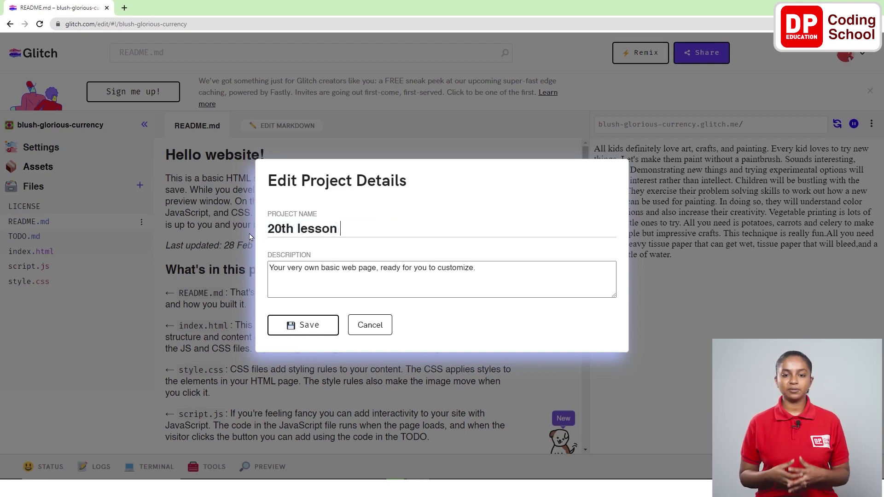
text(DP )
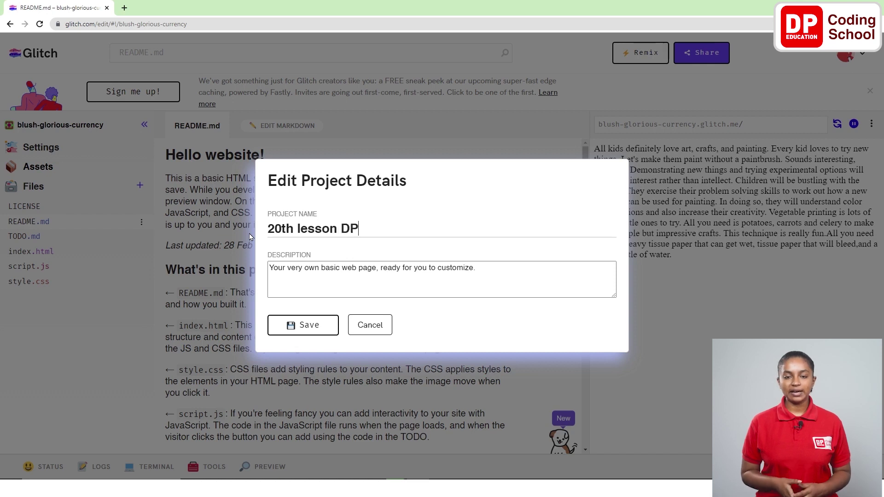
text(CD)
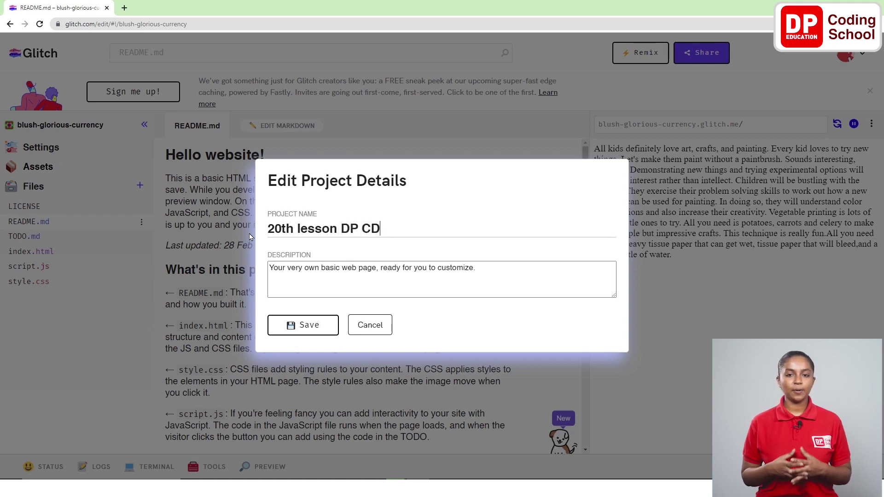
key(BackSpace)
text(de)
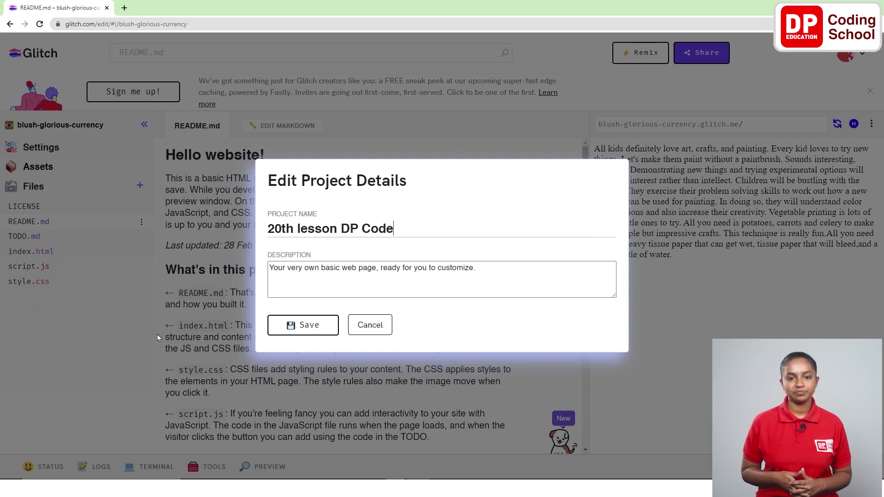
click(281, 330)
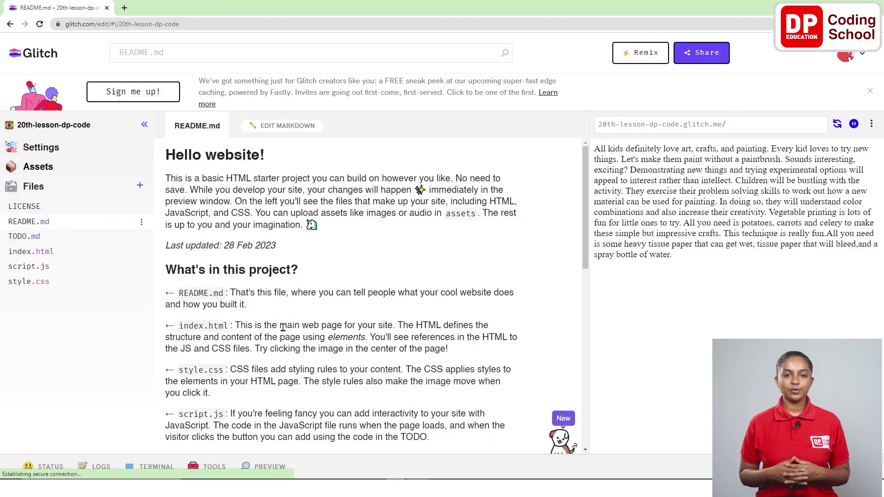